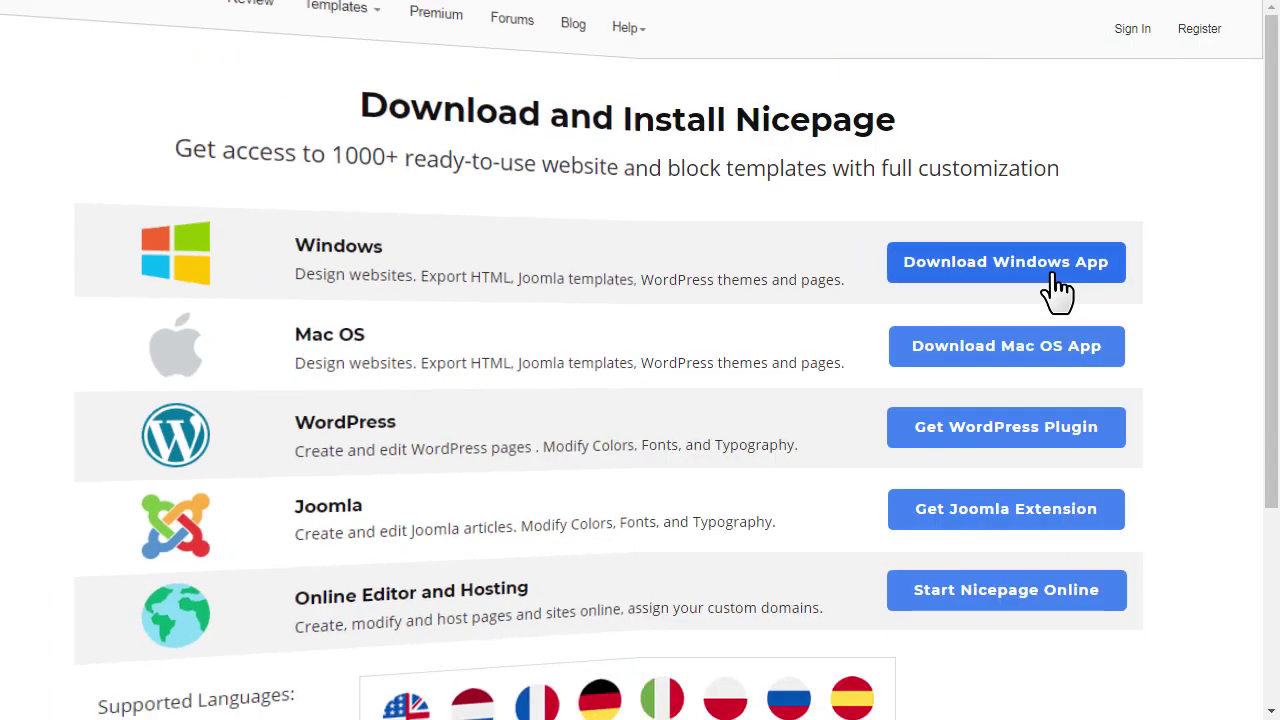
# Step: Download the Nicepage Windows installer, replacing the existing file, then run it and accept the license
pyautogui.click(1041, 274)
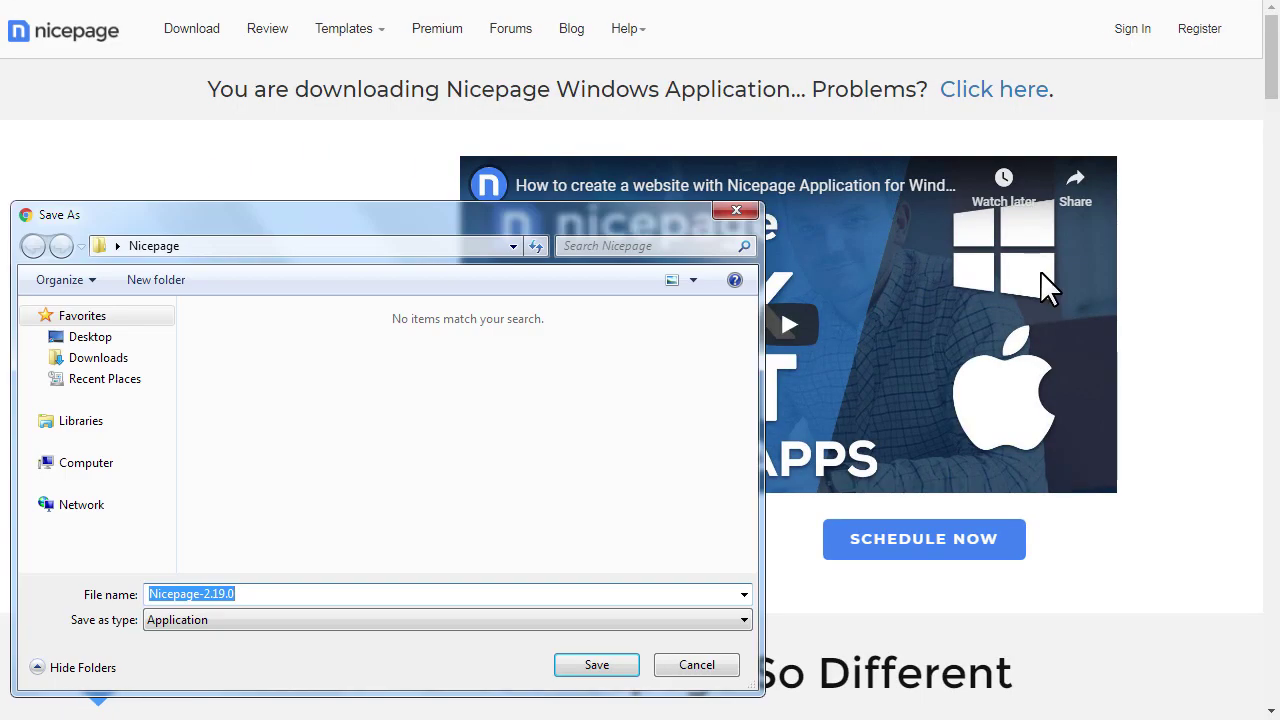
pyautogui.click(583, 666)
pyautogui.click(578, 407)
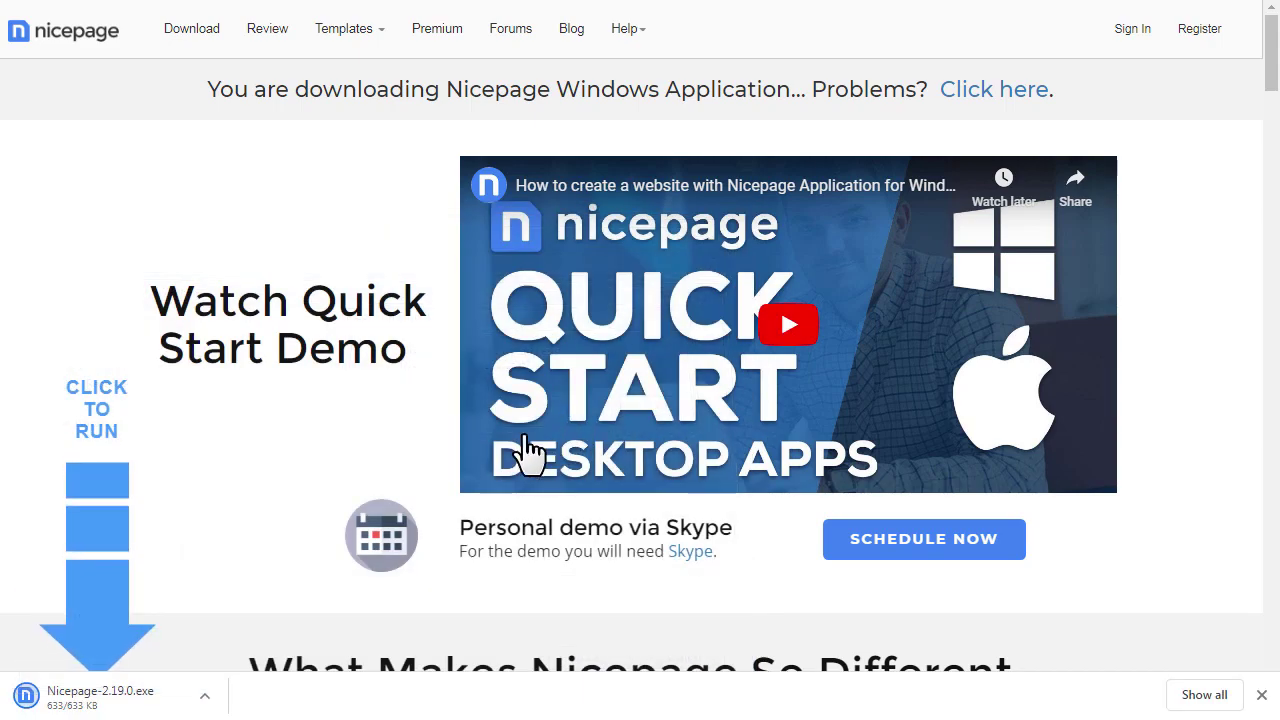
pyautogui.click(166, 694)
pyautogui.click(582, 418)
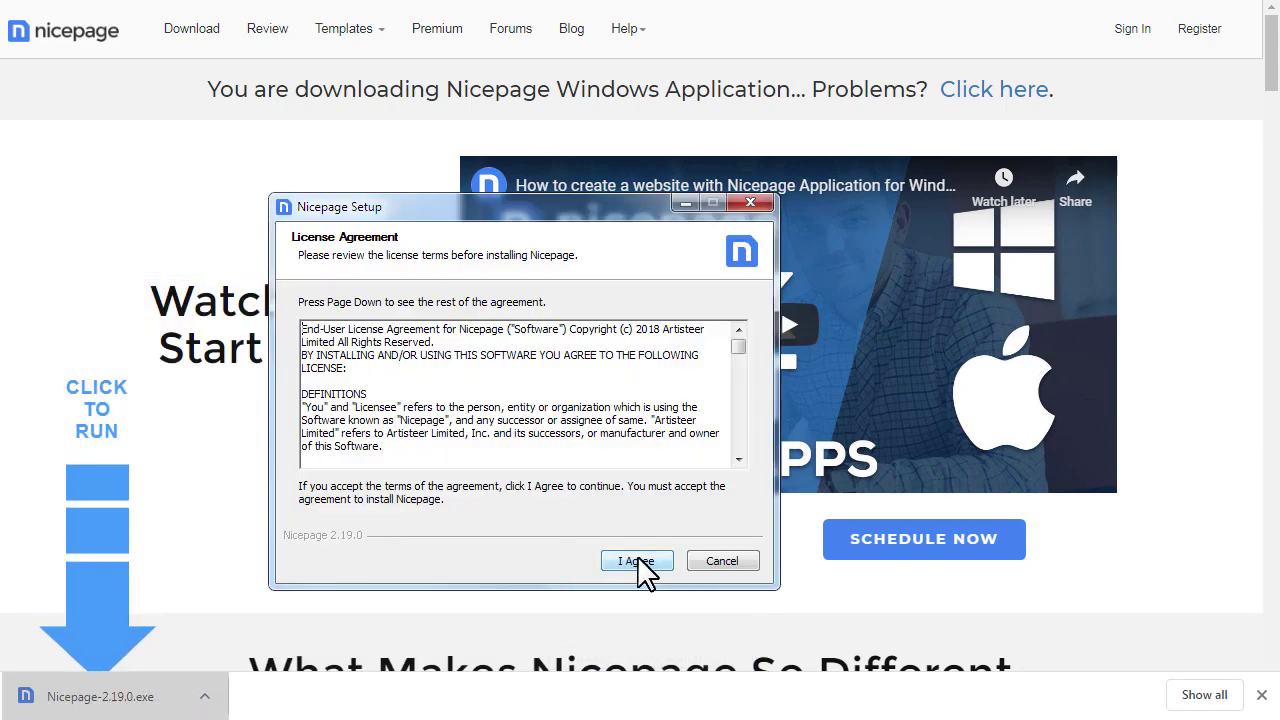
pyautogui.click(638, 560)
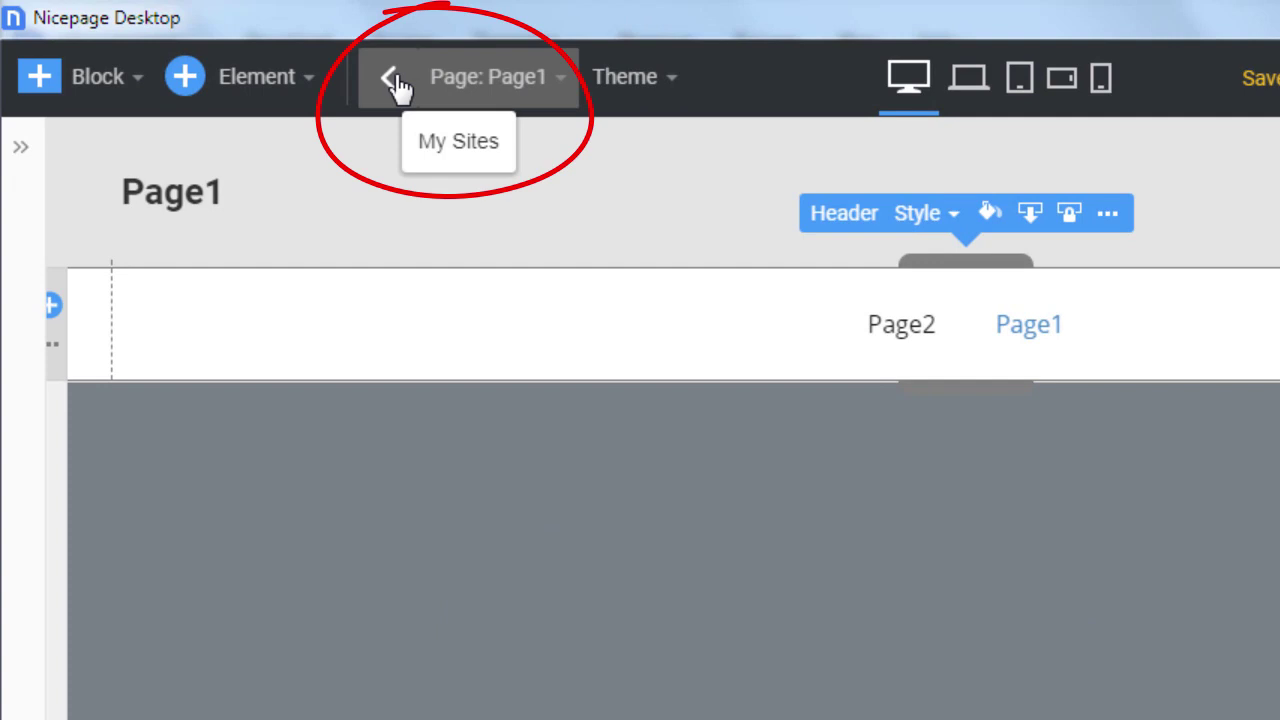
# Step: Back in the page list, duplicate Page2 to create Page3
pyautogui.click(392, 80)
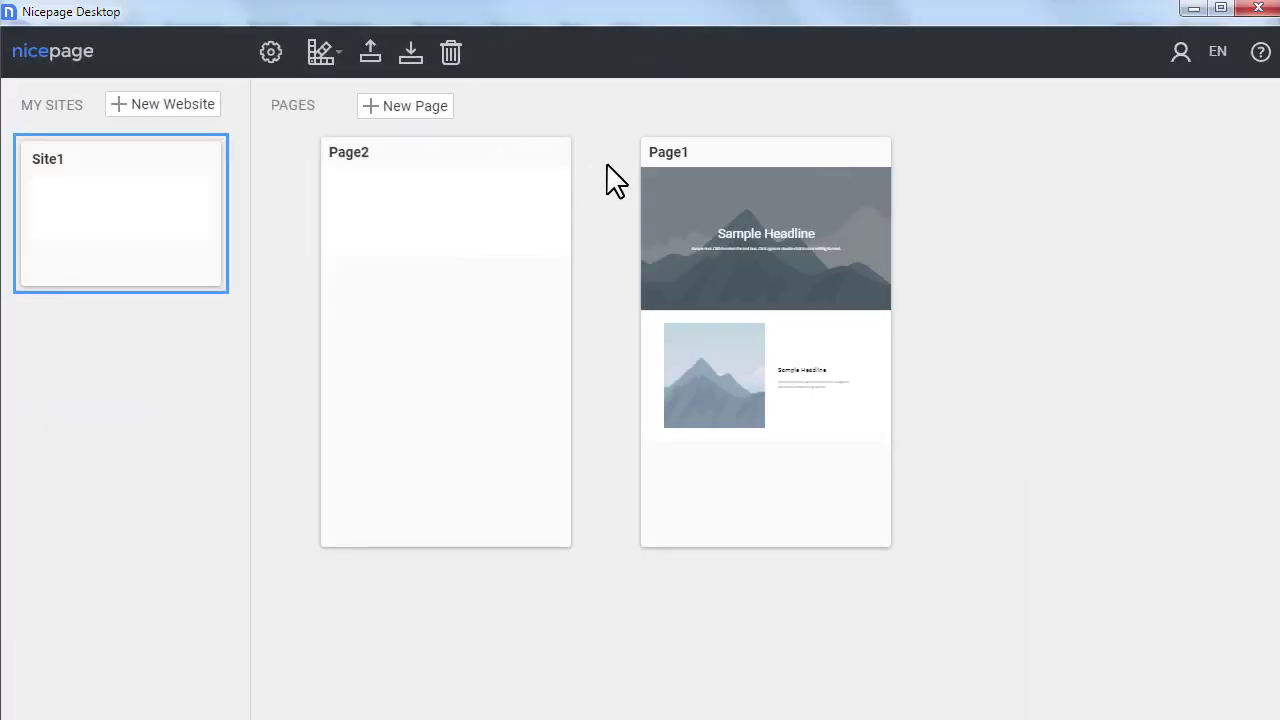
pyautogui.click(553, 153)
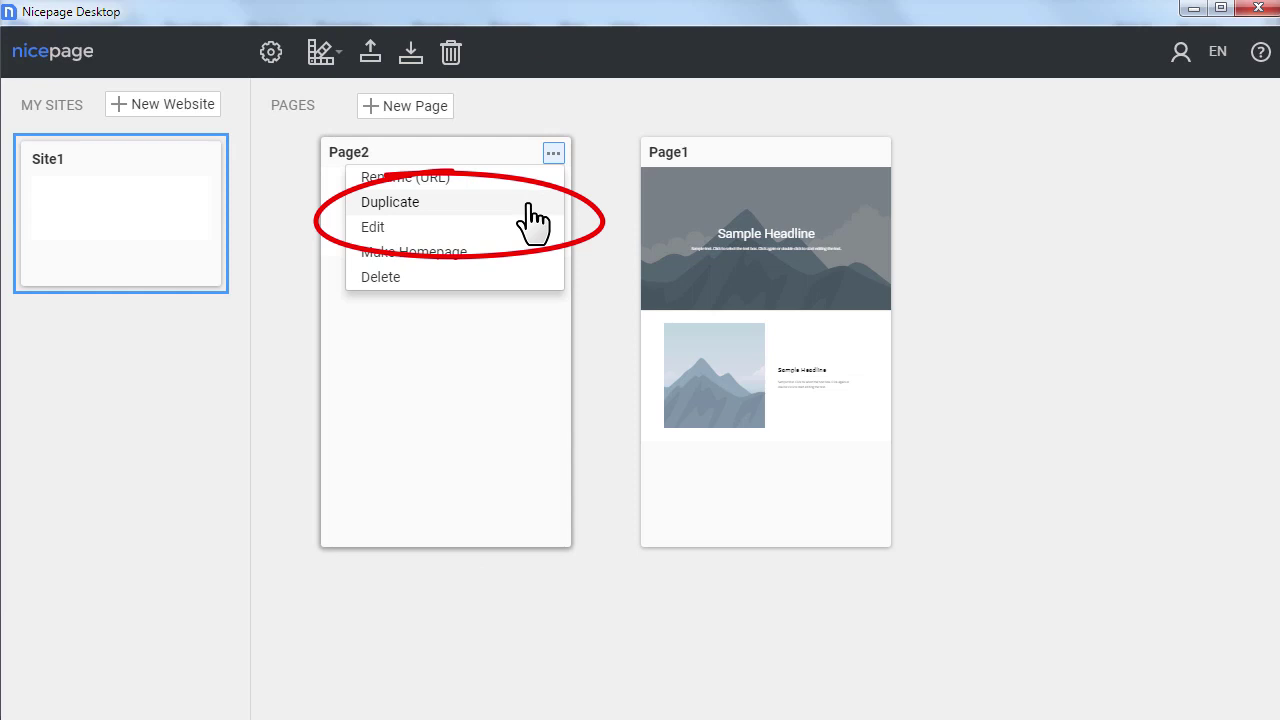
pyautogui.click(530, 204)
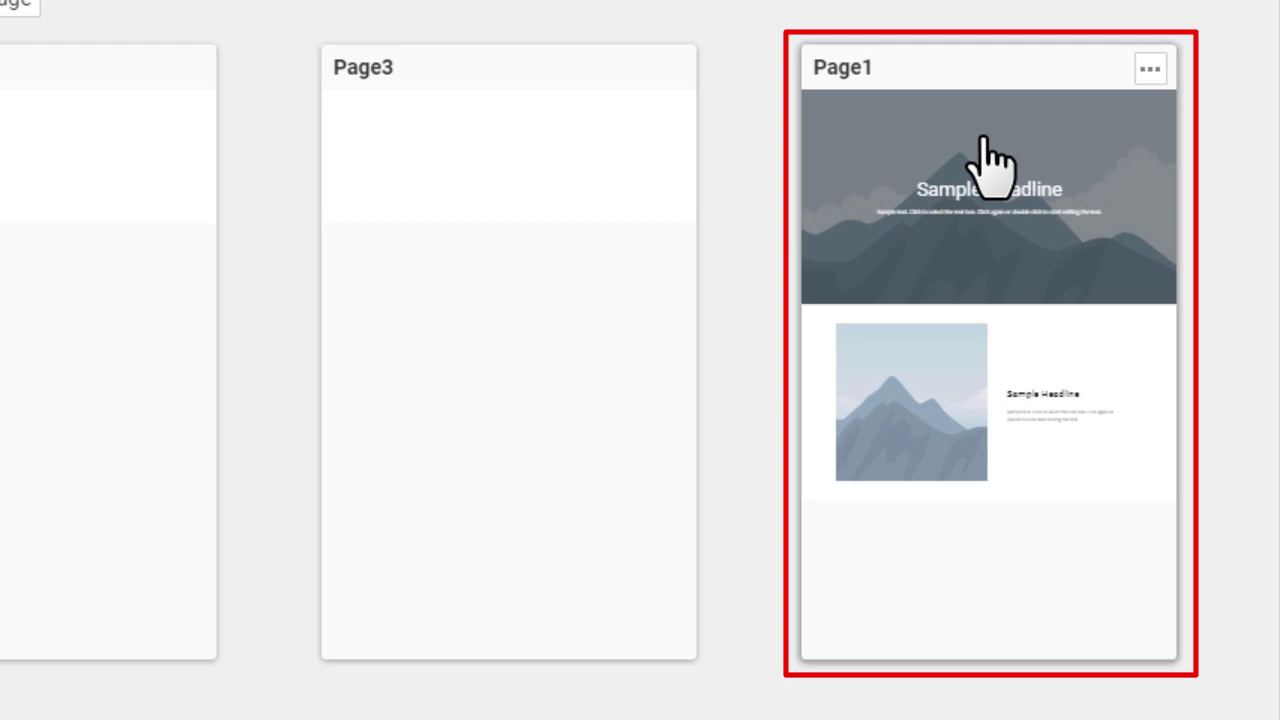
# Step: Open Page1 from the My Sites page list in the editor
pyautogui.click(988, 162)
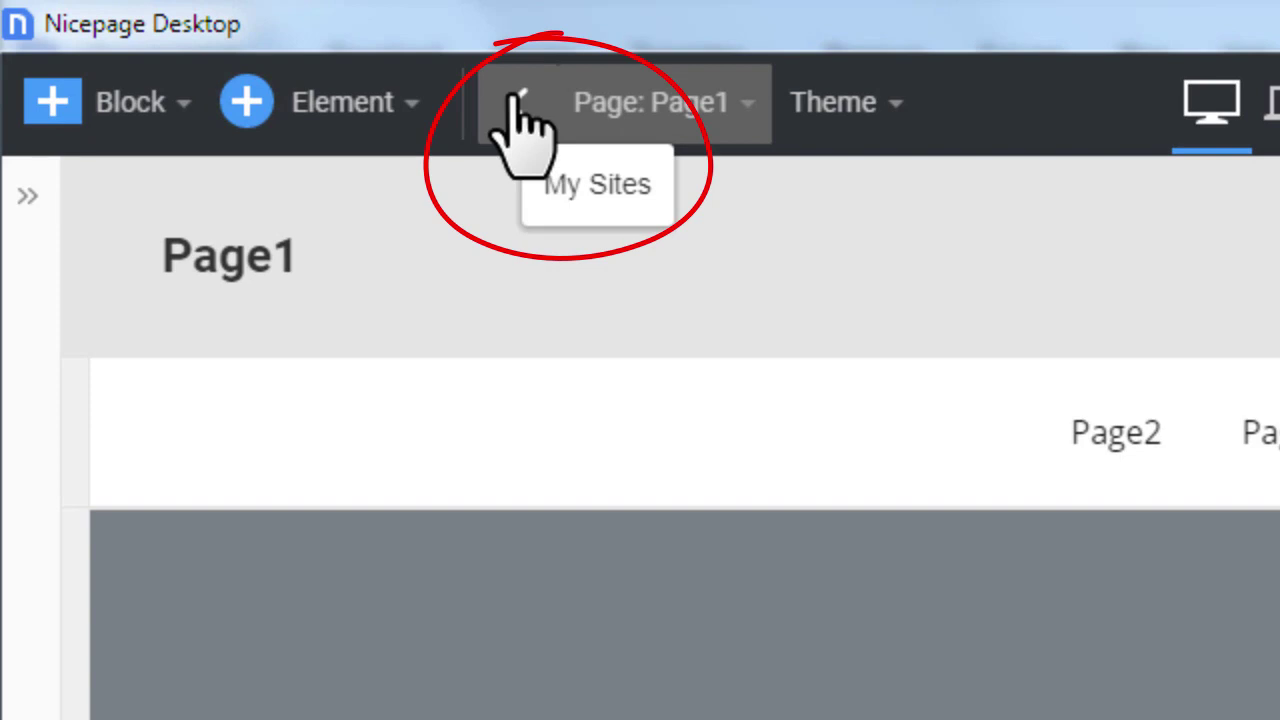
# Step: Rename Page2, Page3 and Page1 to About, Contacts and Main, then drag Main first
pyautogui.click(518, 100)
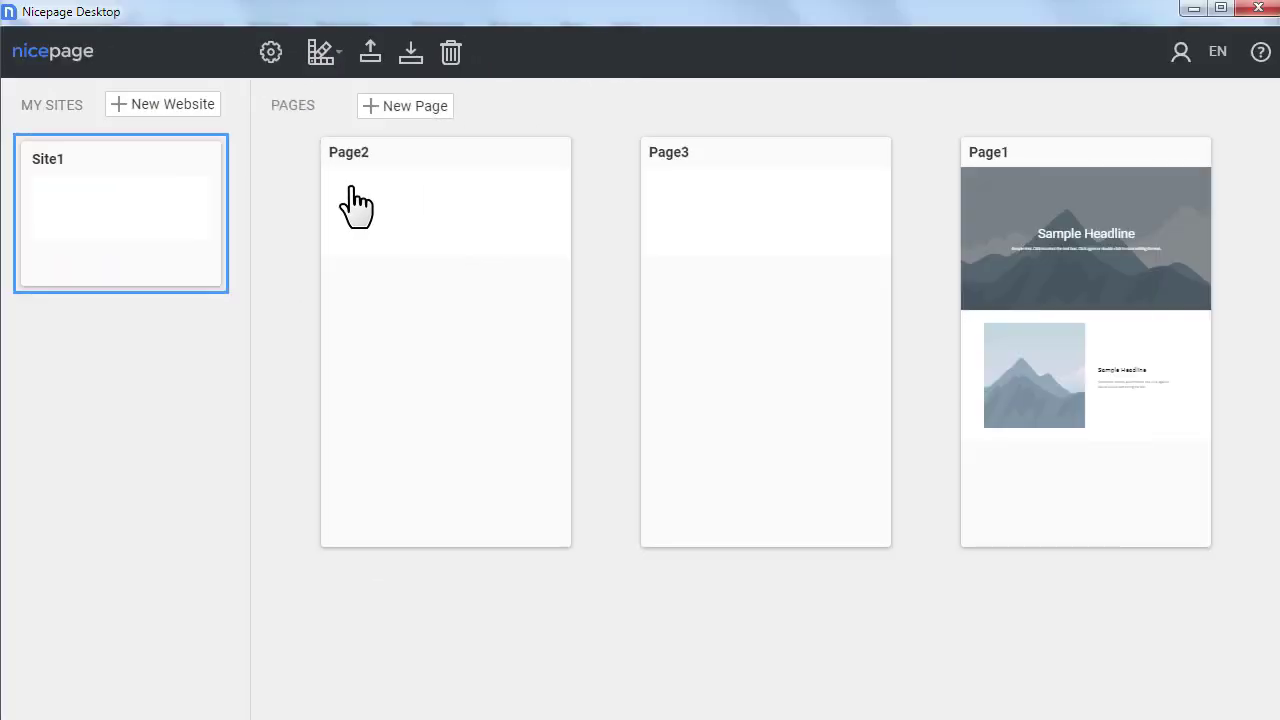
pyautogui.doubleClick(356, 152)
pyautogui.write('About')
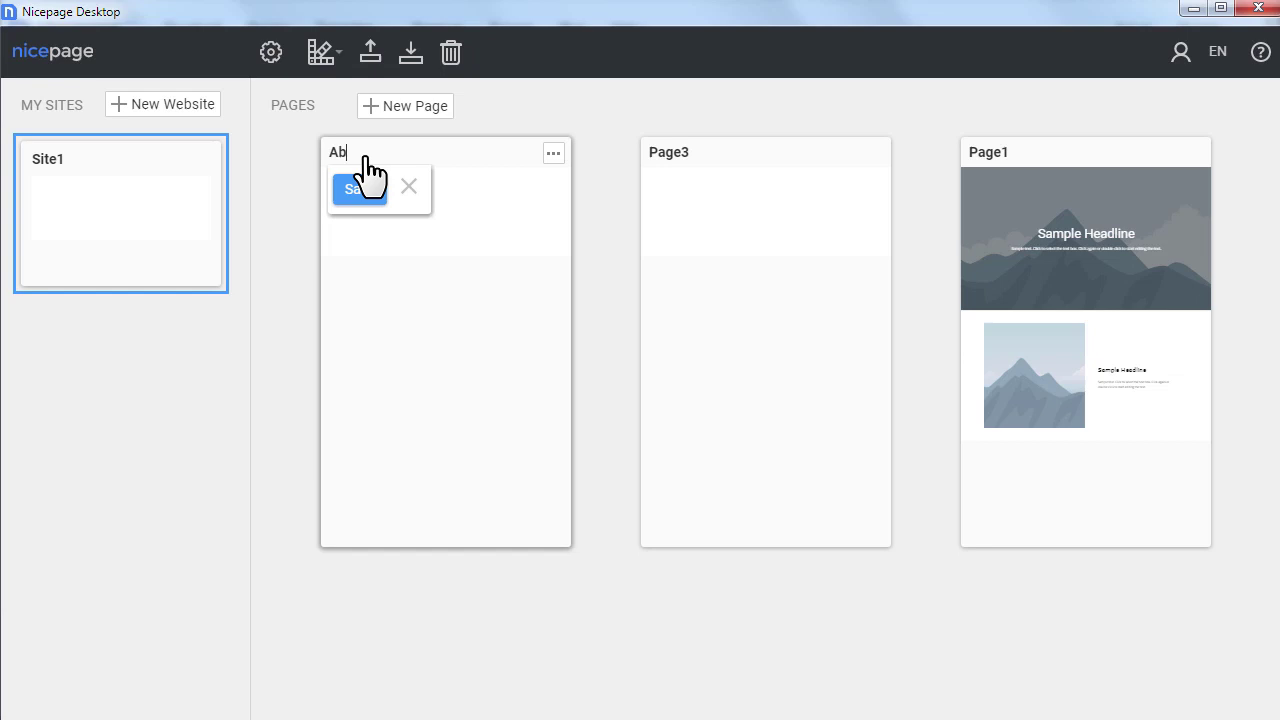
pyautogui.doubleClick(660, 158)
pyautogui.write('Cont')
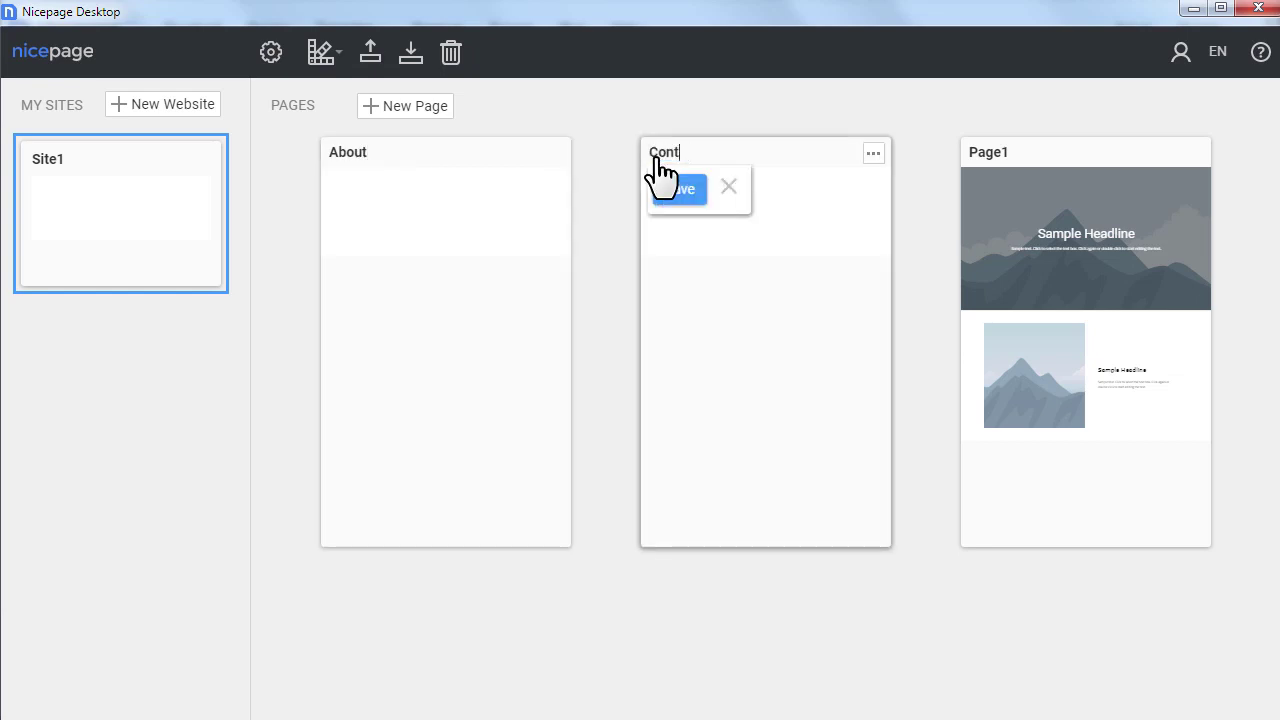
pyautogui.write('acts')
pyautogui.doubleClick(990, 156)
pyautogui.write('Main')
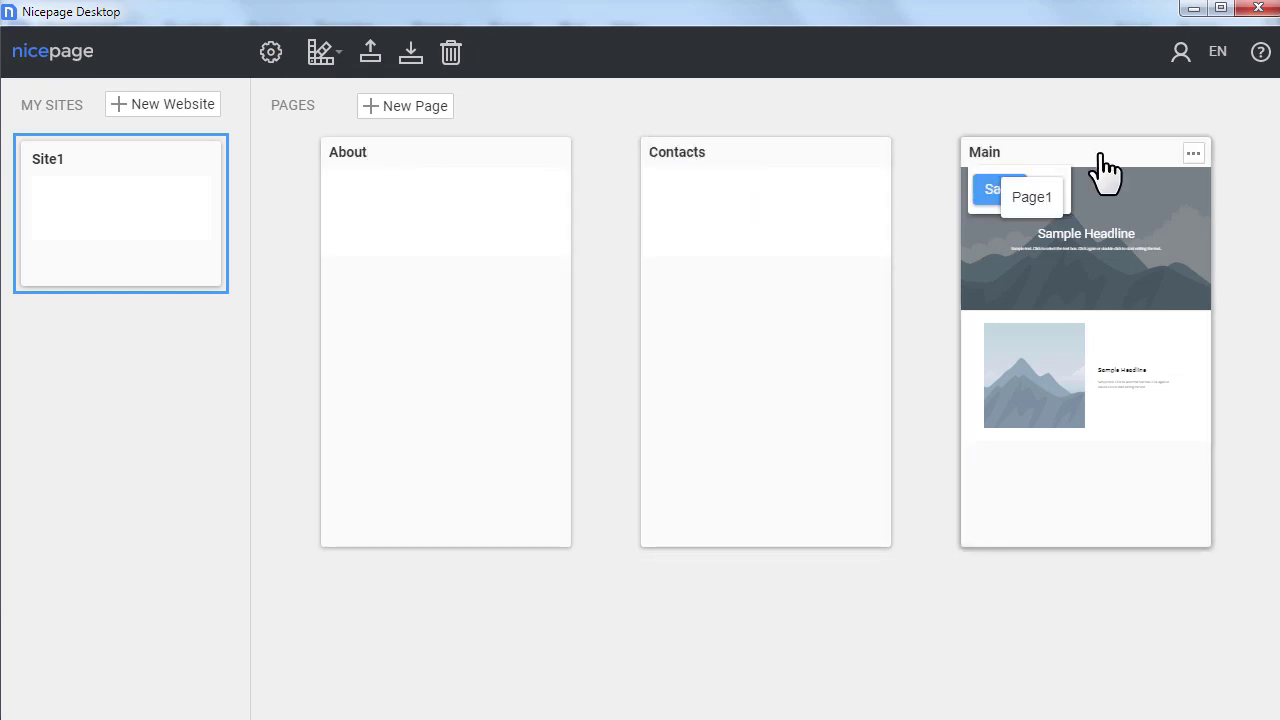
pyautogui.press('Return')
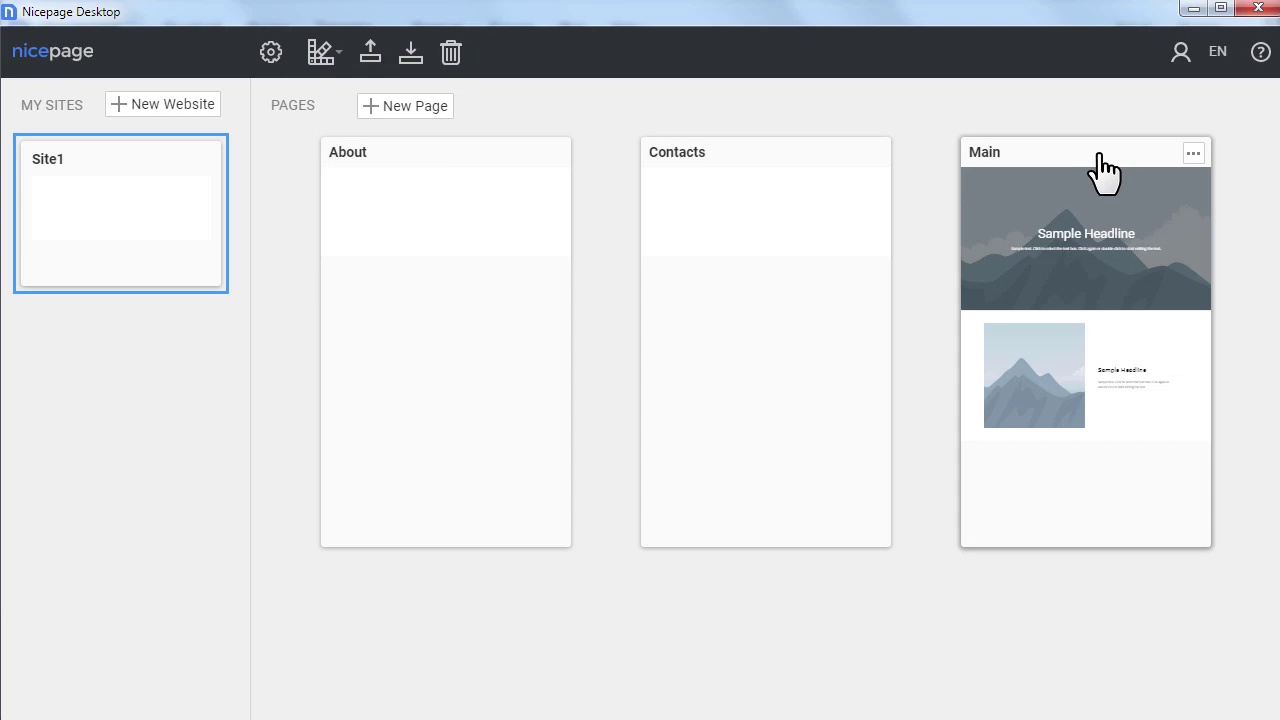
pyautogui.moveTo(1100, 160)
pyautogui.mouseDown()
pyautogui.moveTo(1080, 149)
pyautogui.moveTo(486, 149)
pyautogui.mouseUp()
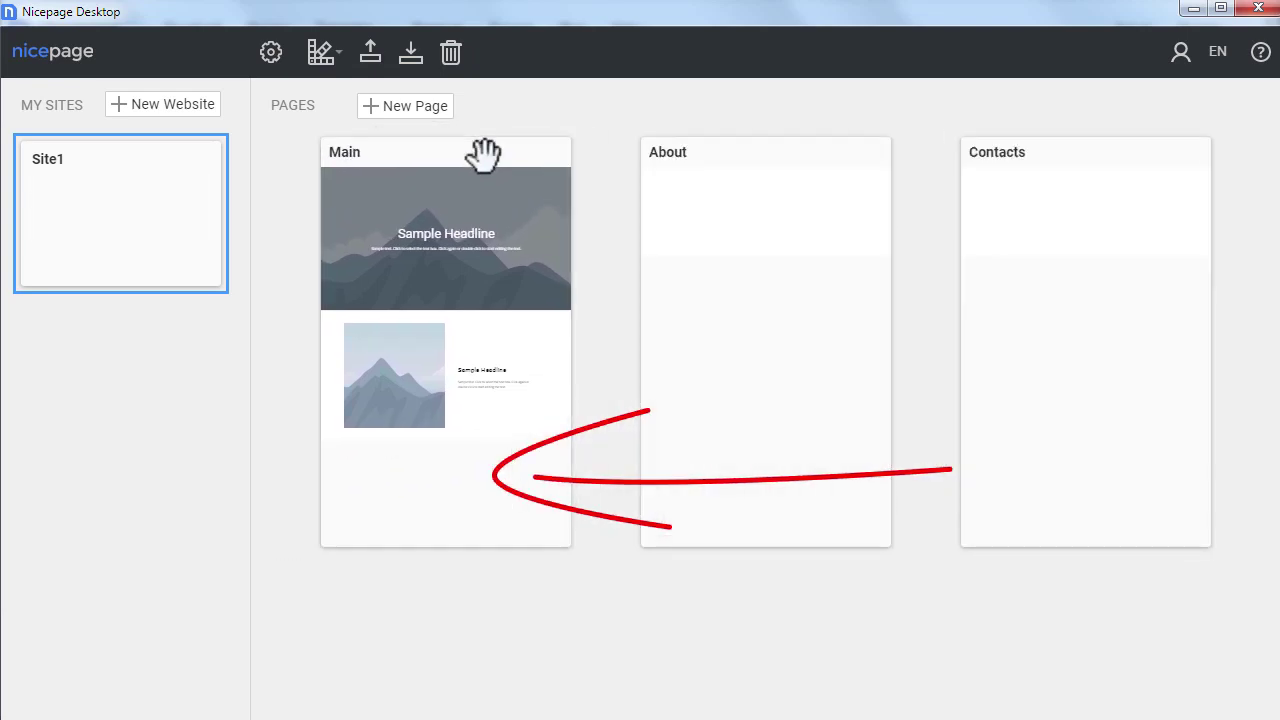
# Step: Open Main and preview the site in Chrome, checking another menu page and Main
pyautogui.click(474, 220)
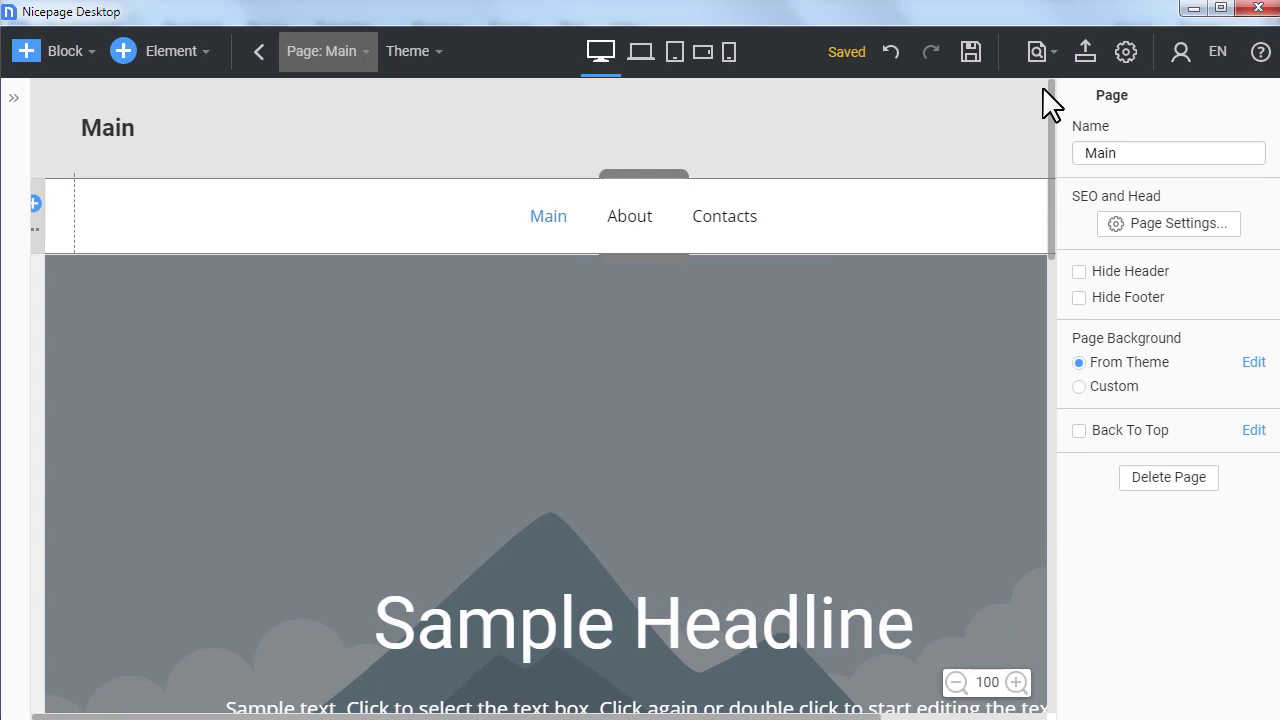
pyautogui.click(1040, 52)
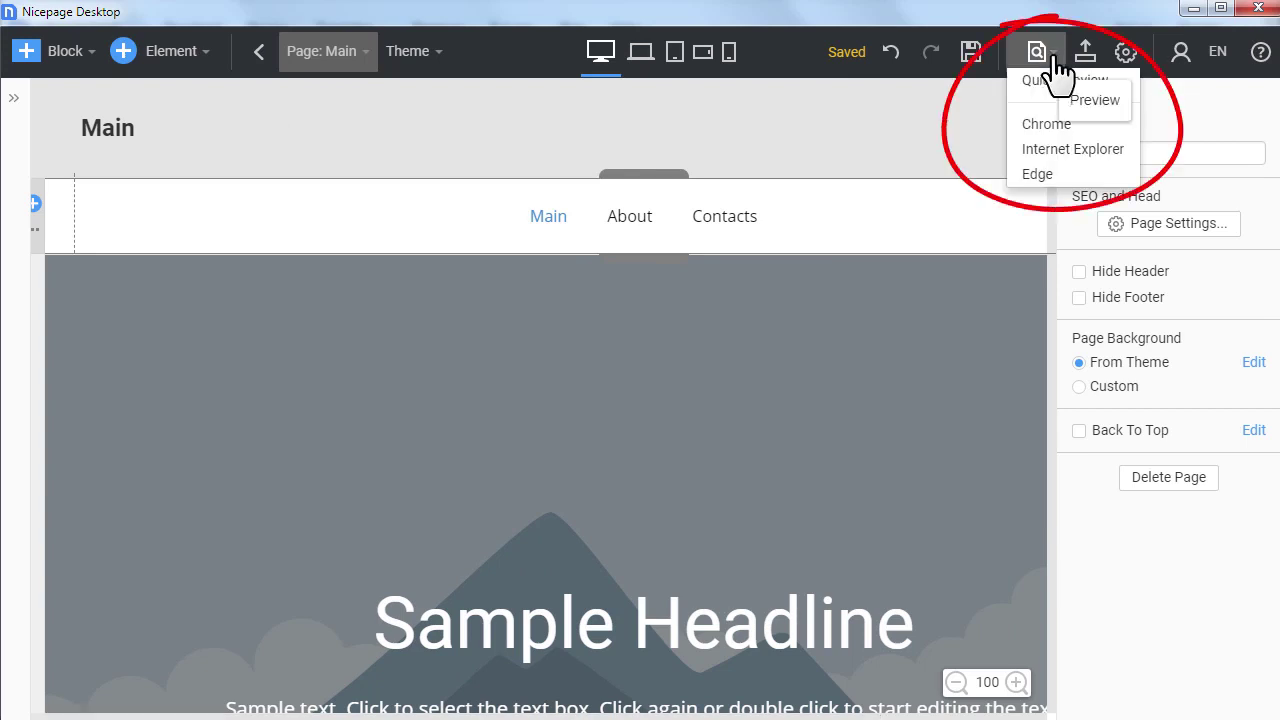
pyautogui.click(1067, 127)
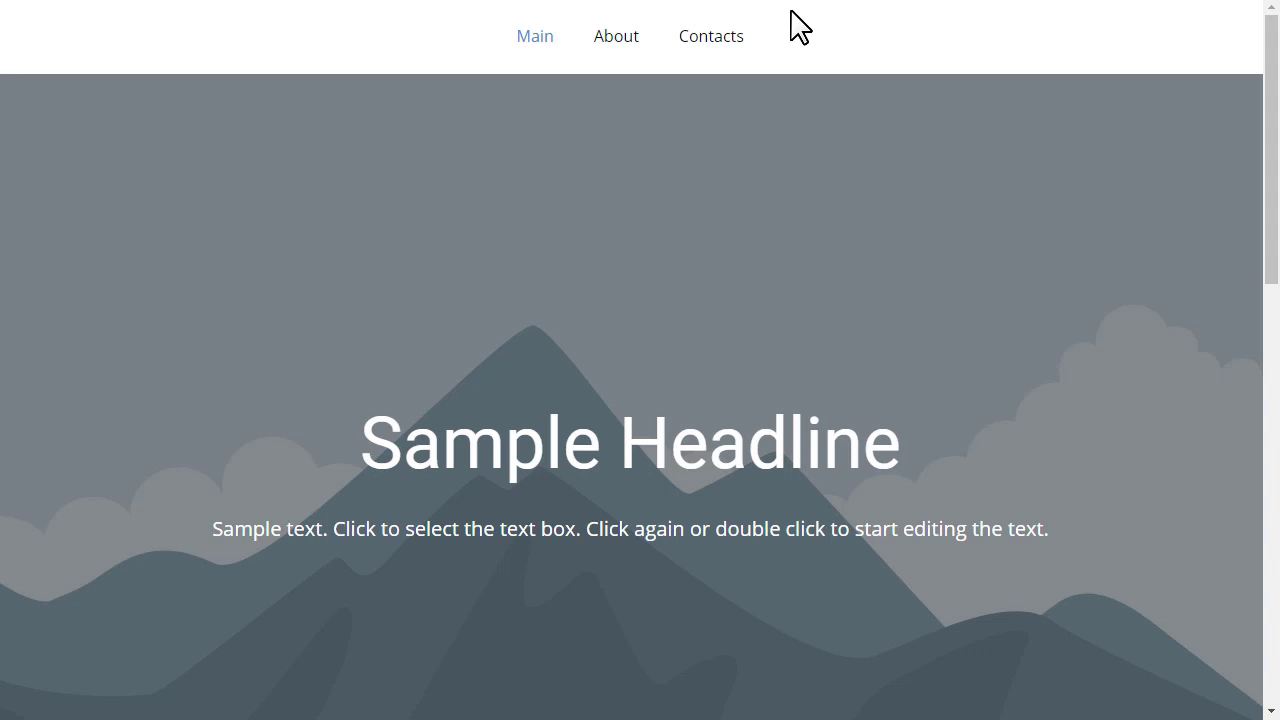
pyautogui.click(616, 40)
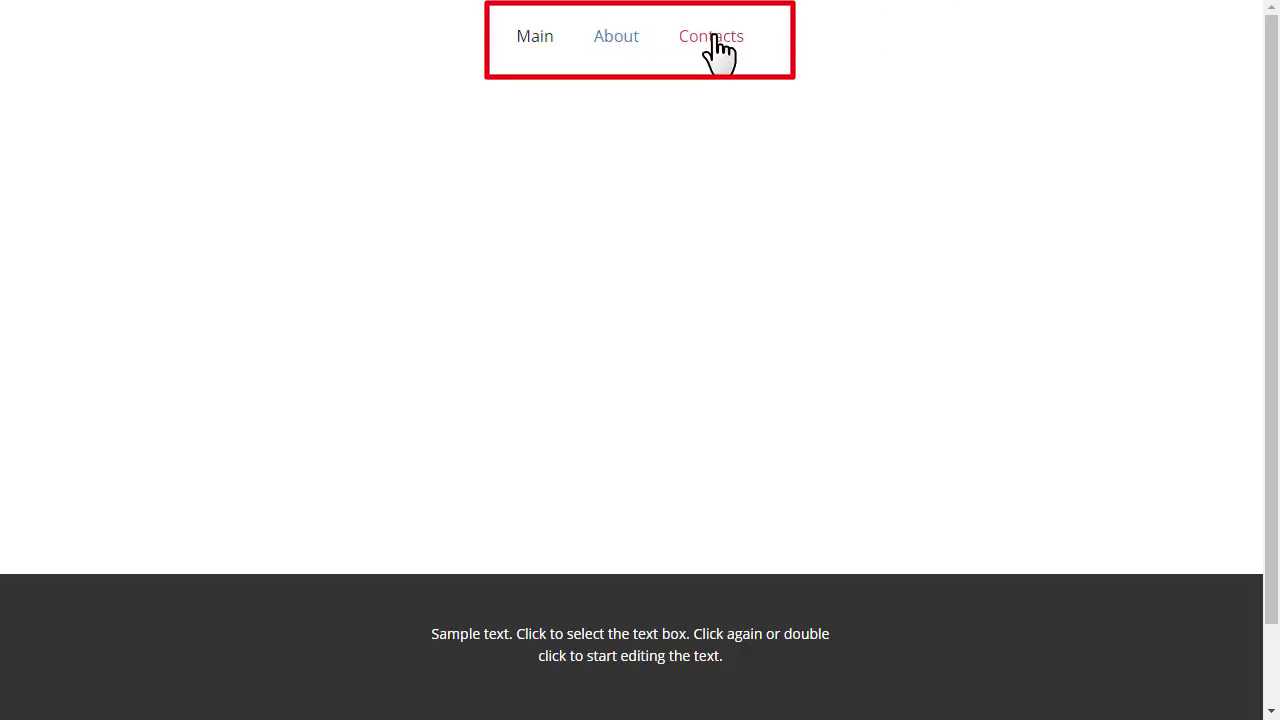
pyautogui.click(528, 42)
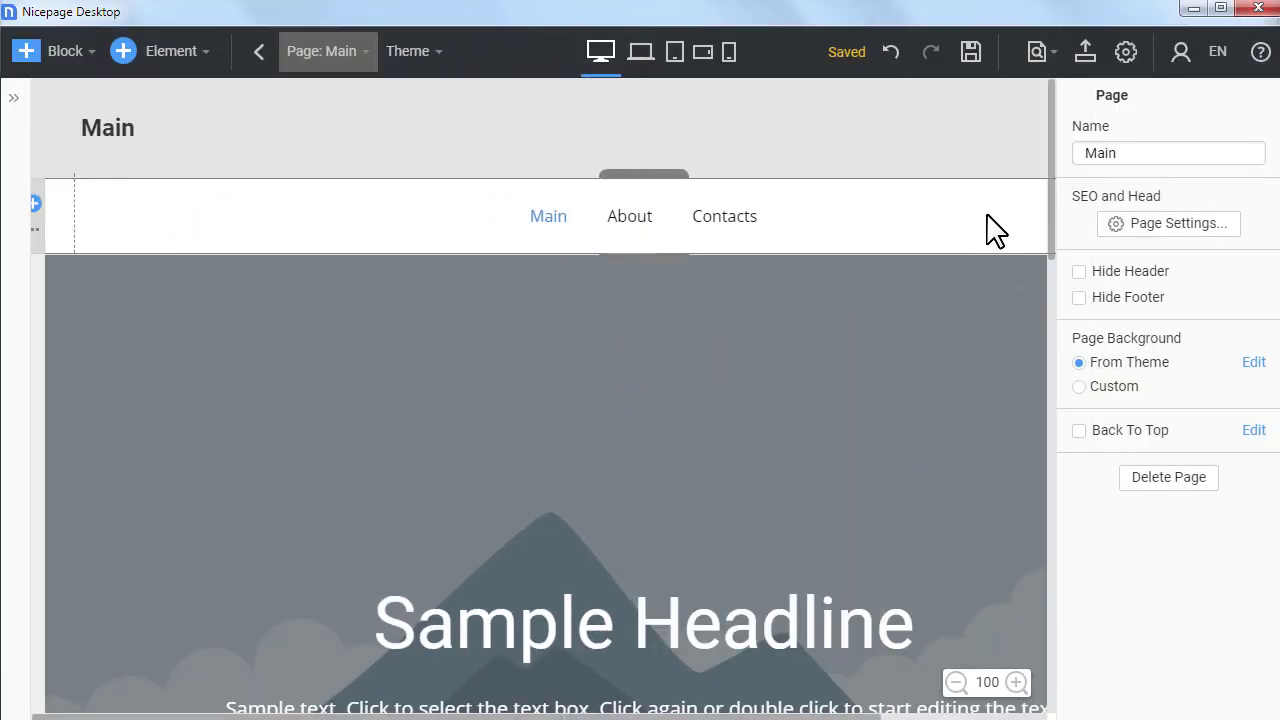
# Step: Select the header navigation menu to show its Menu properties
pyautogui.click(740, 225)
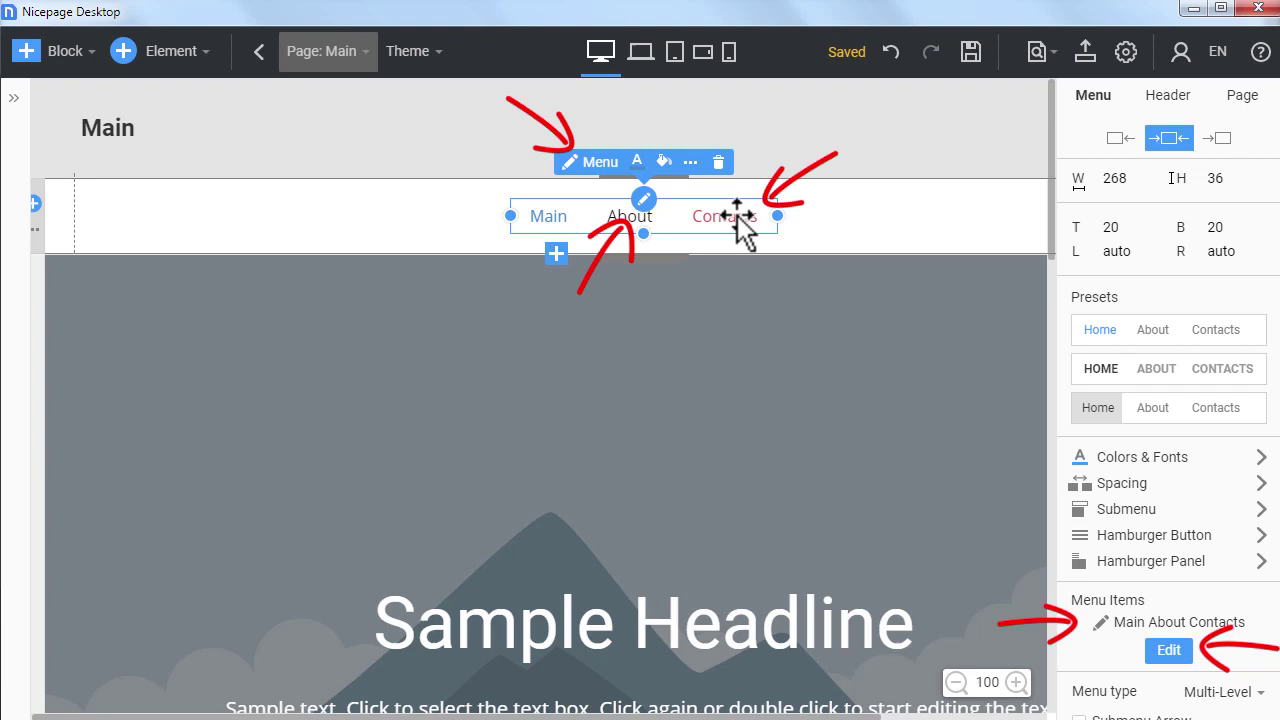
# Step: Rename the Main menu item to Home
pyautogui.click(600, 162)
pyautogui.click(532, 120)
pyautogui.click(482, 118)
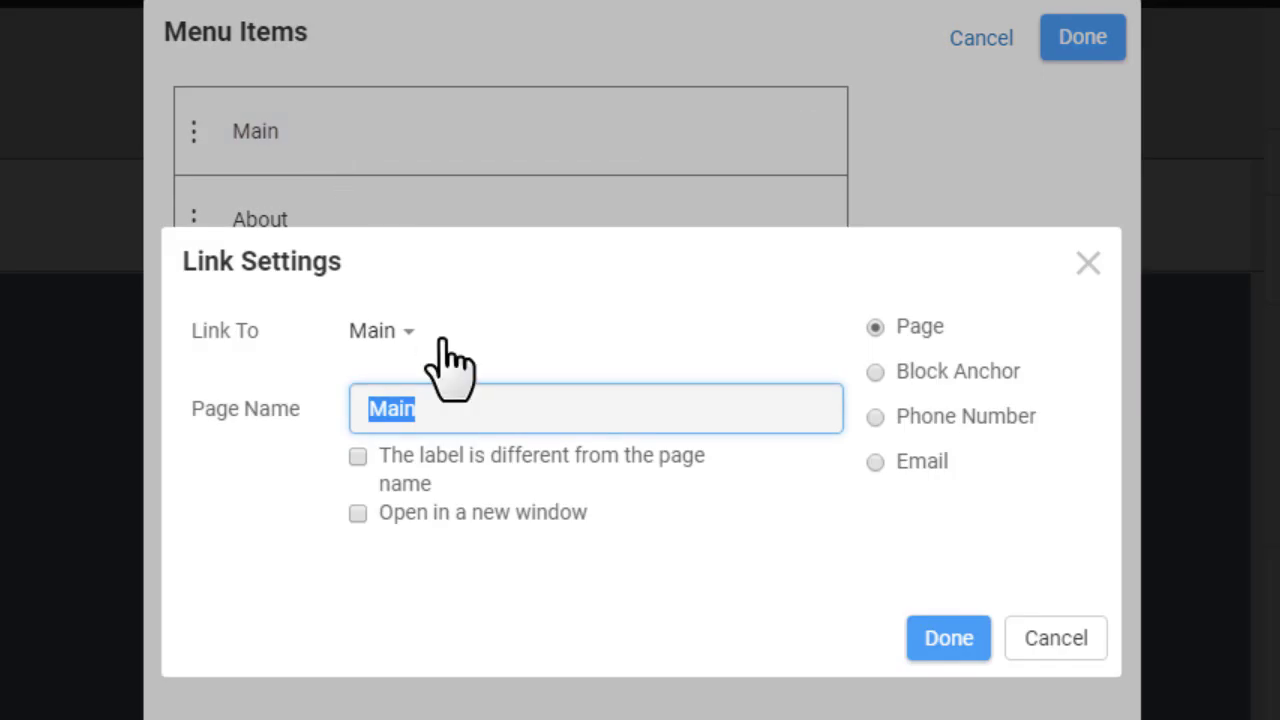
pyautogui.write('Home')
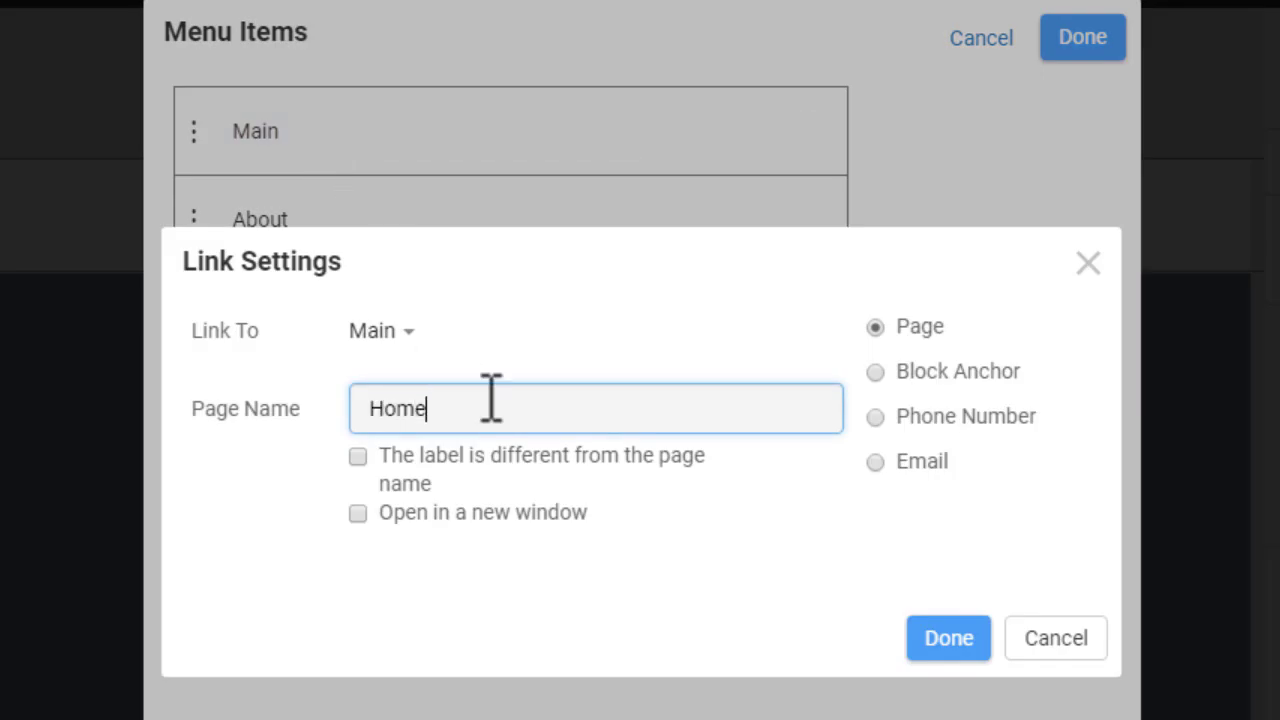
pyautogui.click(945, 640)
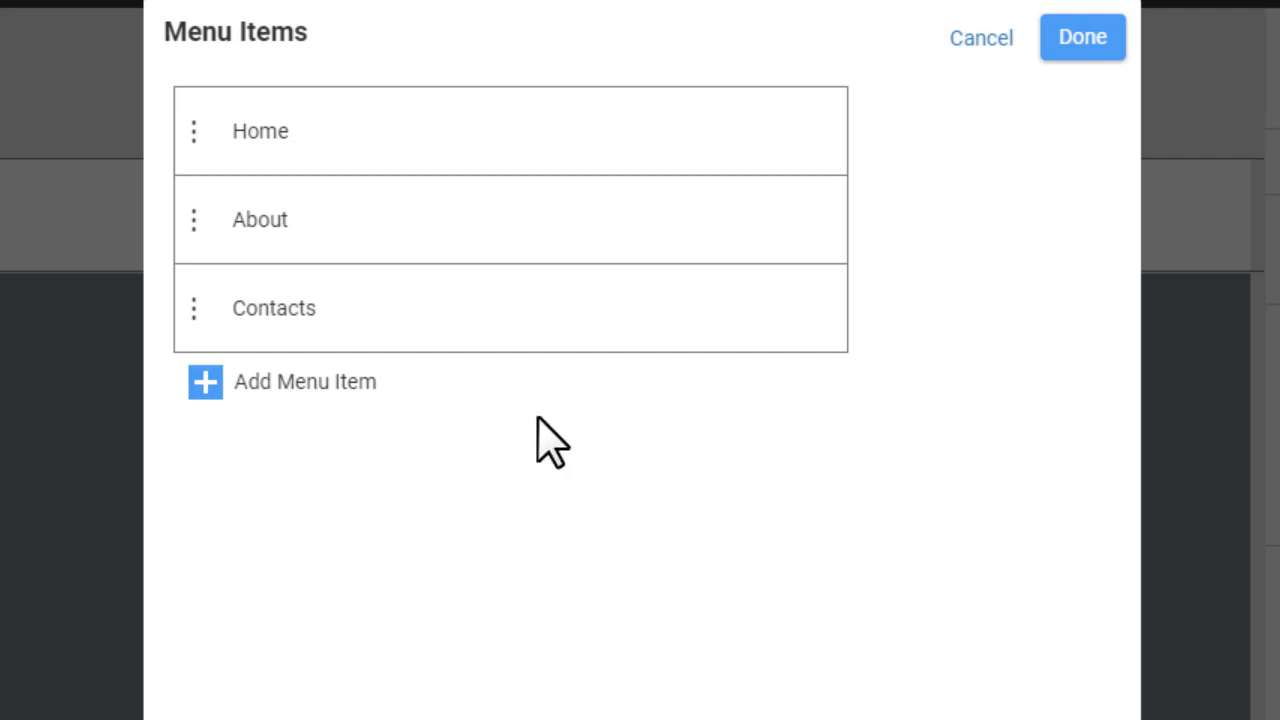
# Step: Add a Services menu item and move it second, right after Home
pyautogui.click(329, 386)
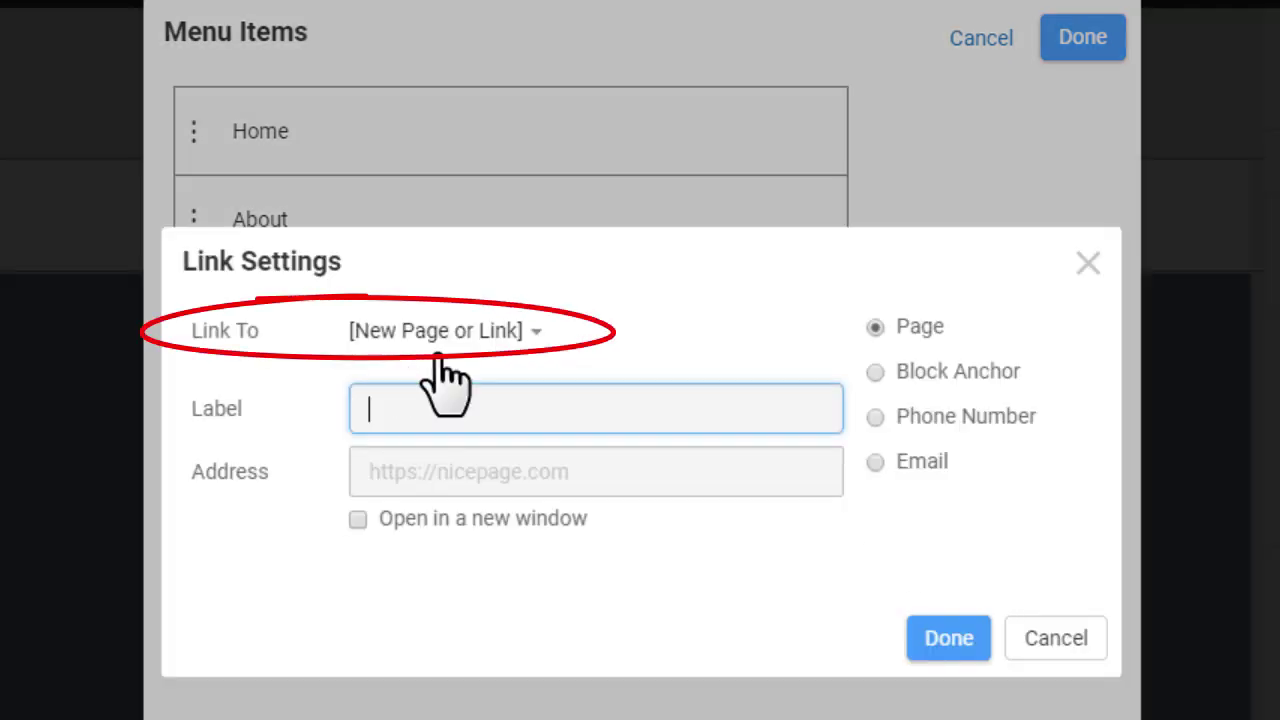
pyautogui.write('Services')
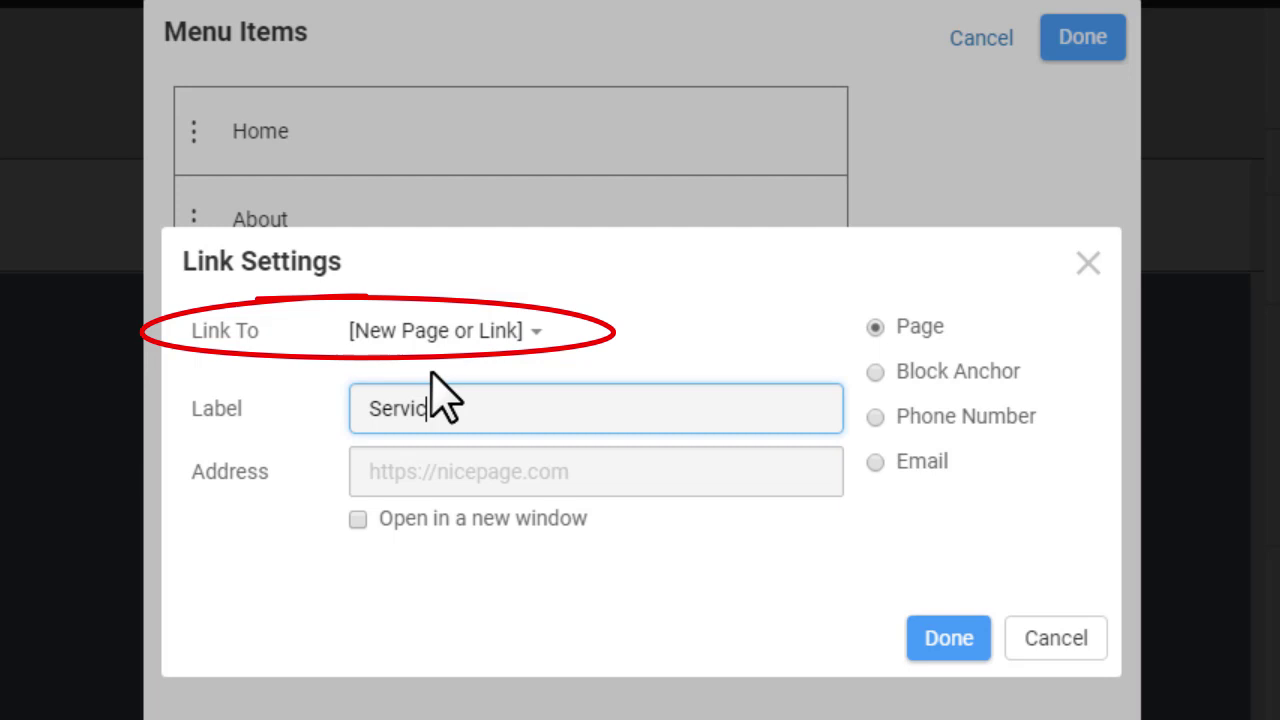
pyautogui.click(952, 645)
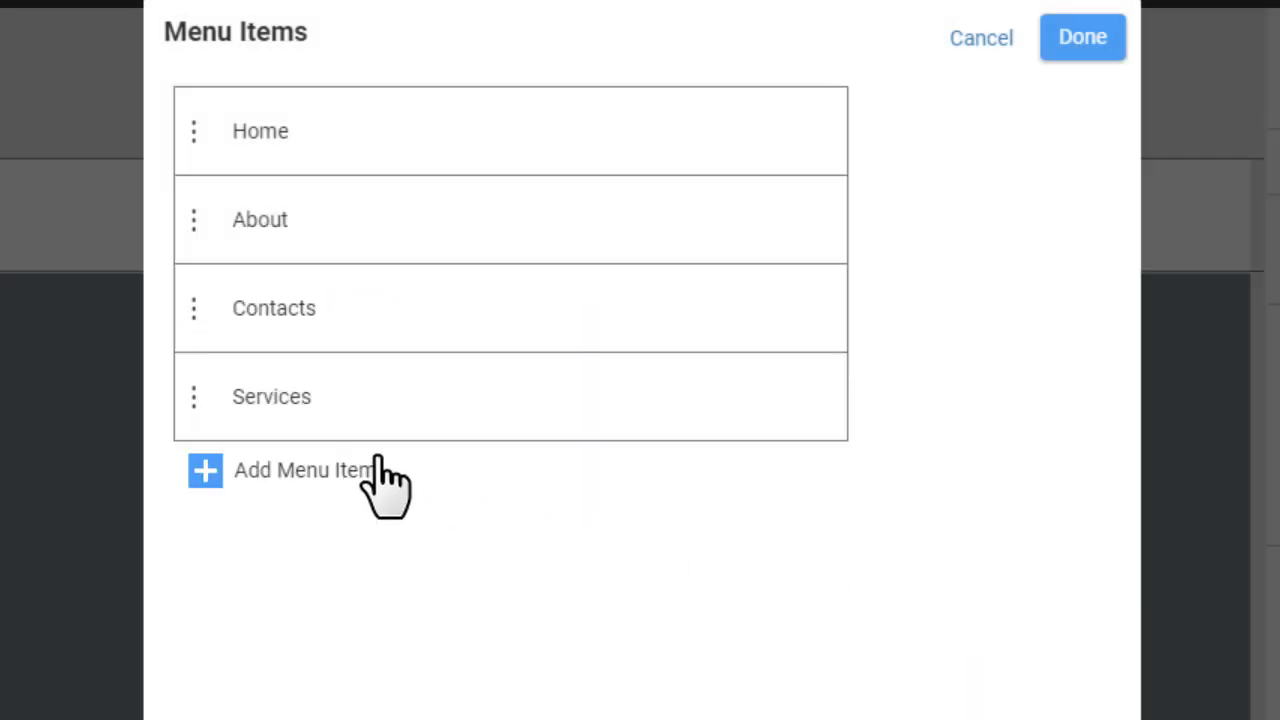
pyautogui.moveTo(187, 410); pyautogui.dragTo(175, 218)
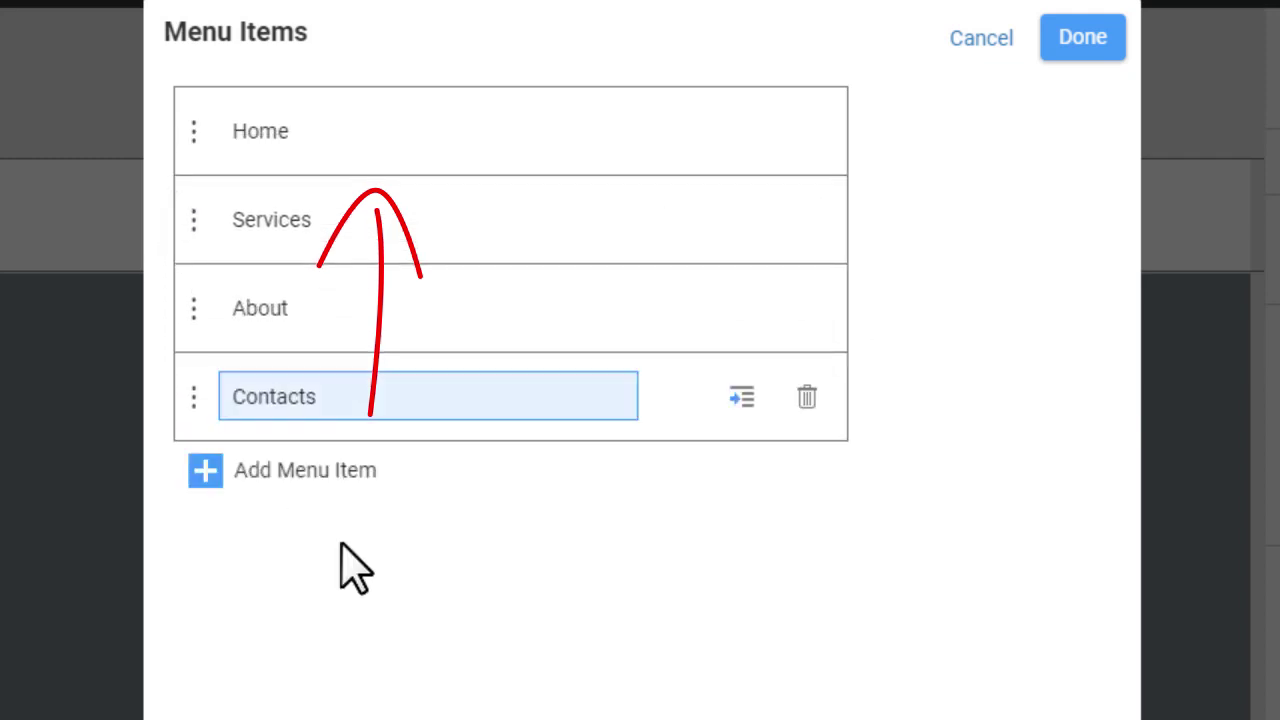
pyautogui.click(1075, 45)
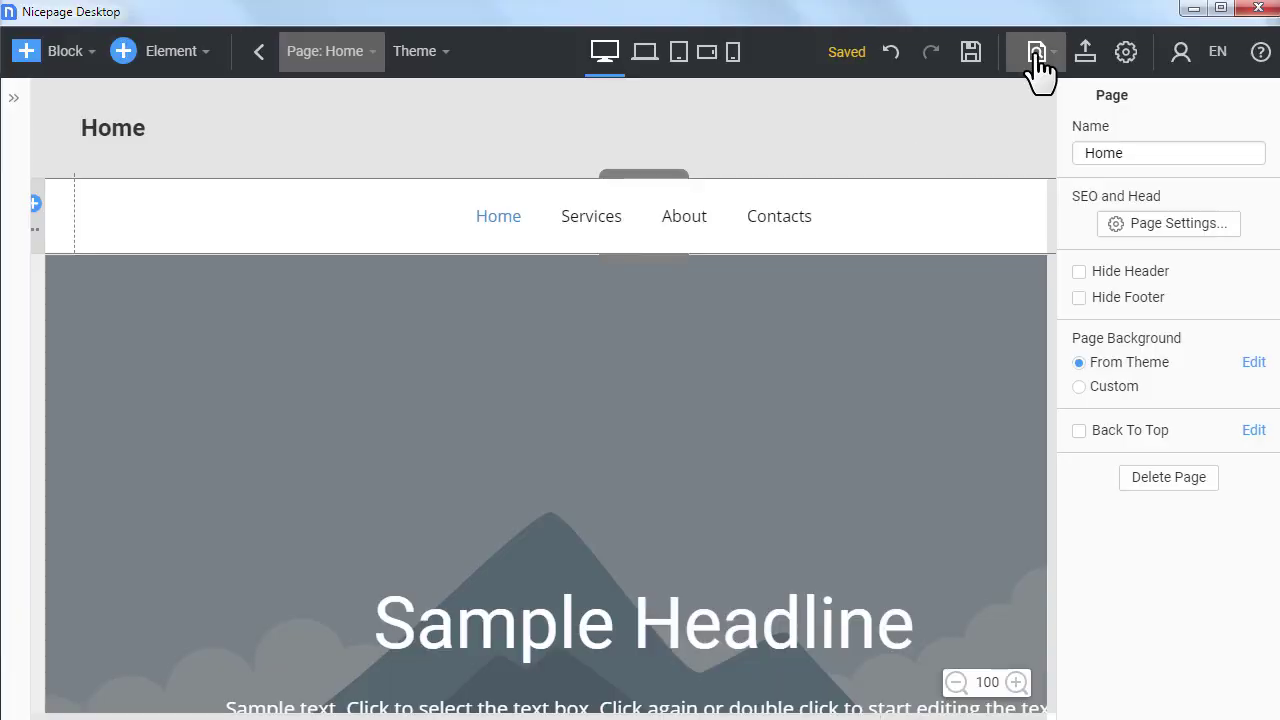
pyautogui.click(1038, 70)
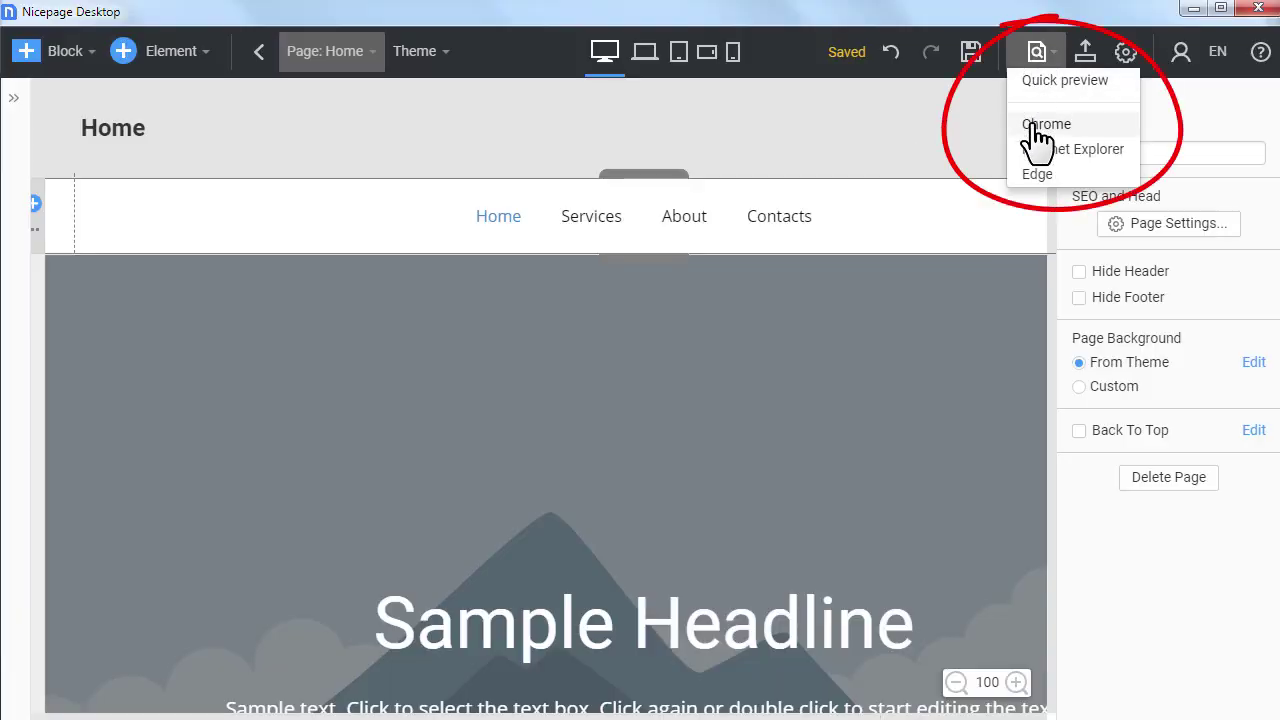
pyautogui.click(1035, 128)
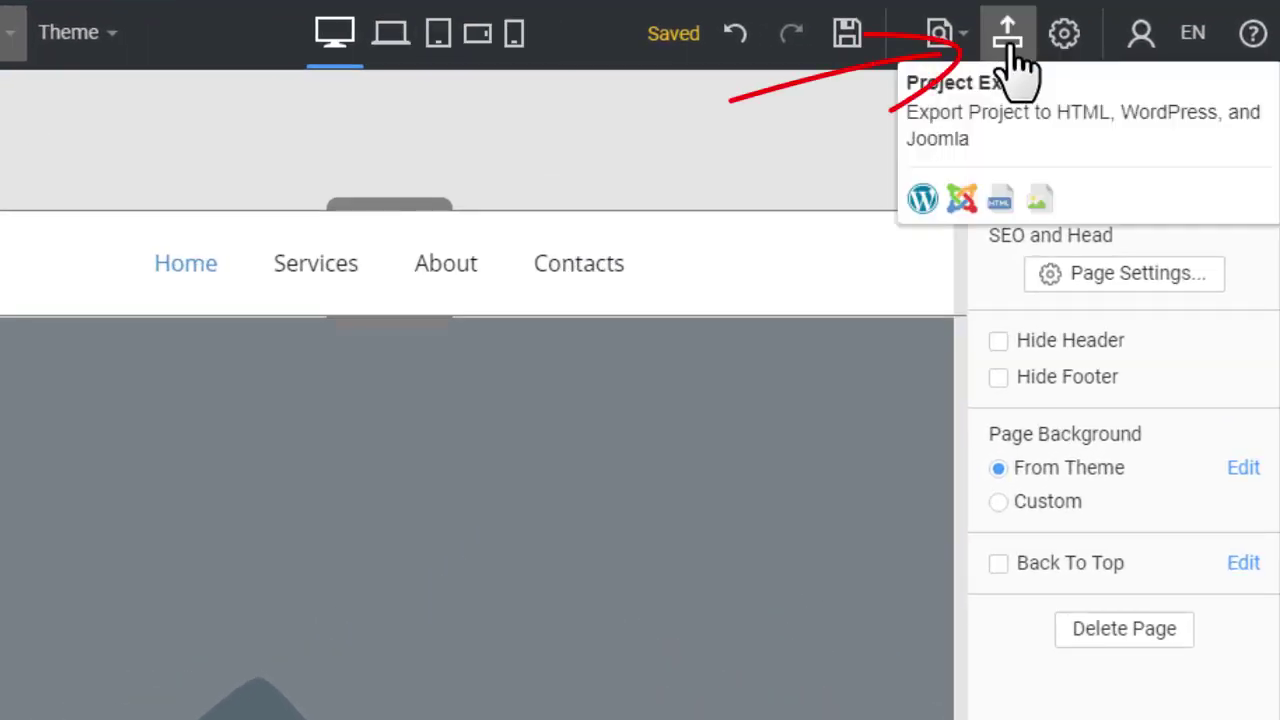
# Step: Open the Export Theme and Pages dialog for Site1, set to WordPress and ZIP File
pyautogui.click(1010, 45)
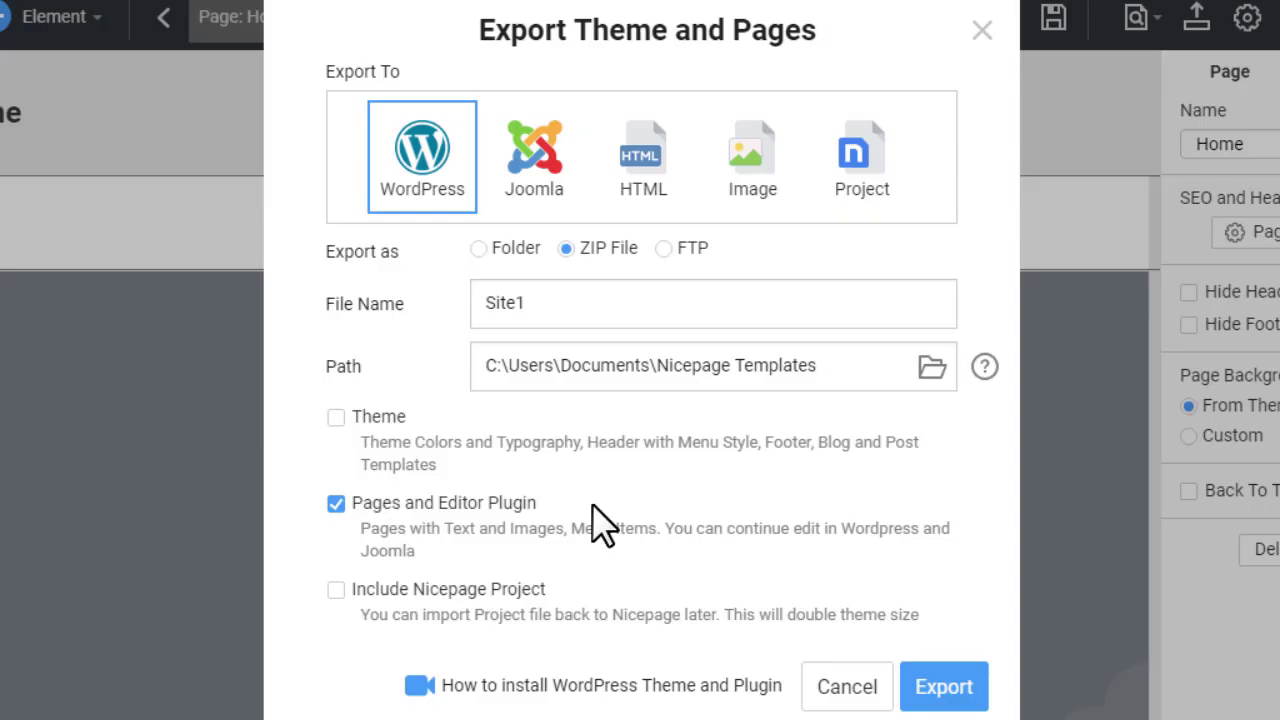